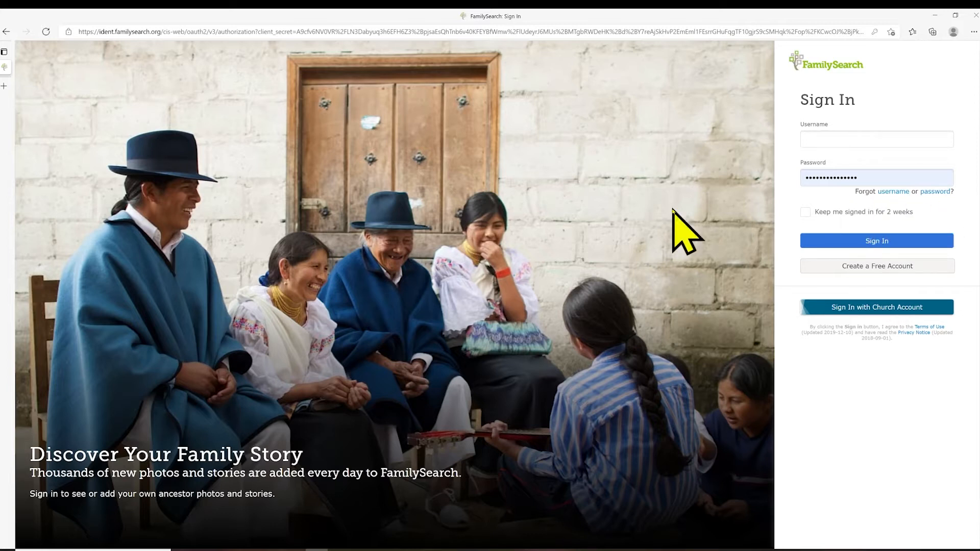
# Sign in to FamilySearch with the account credentials already filled in and open the family tree.
pyautogui.click(877, 240)
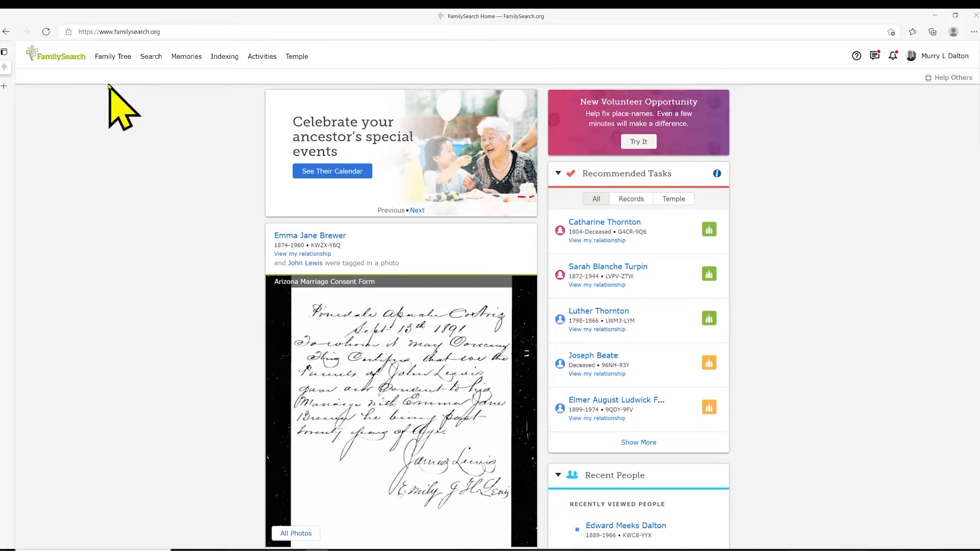
pyautogui.click(117, 63)
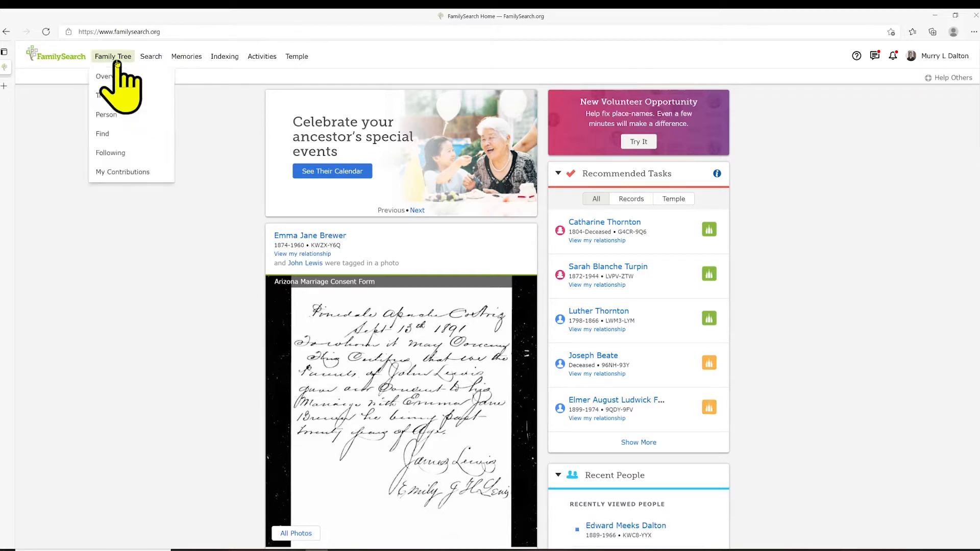
pyautogui.click(102, 98)
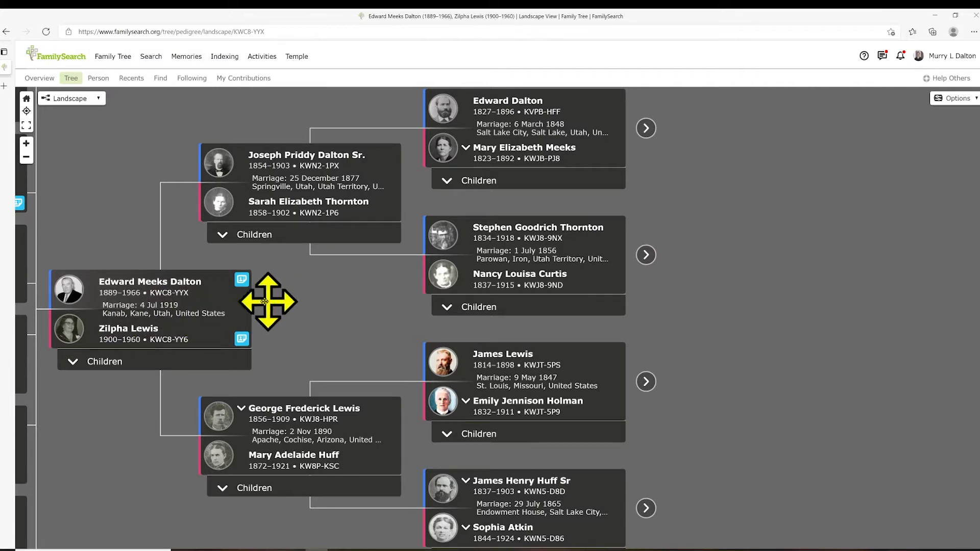
# Open the person page of the 1889–1966 ancestor from the pedigree and show his memories.
pyautogui.click(147, 285)
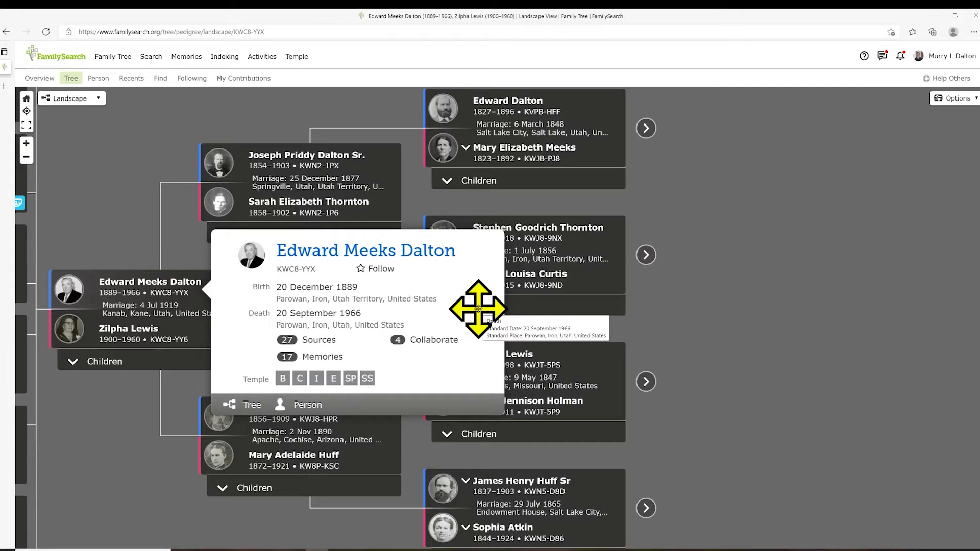
pyautogui.click(311, 408)
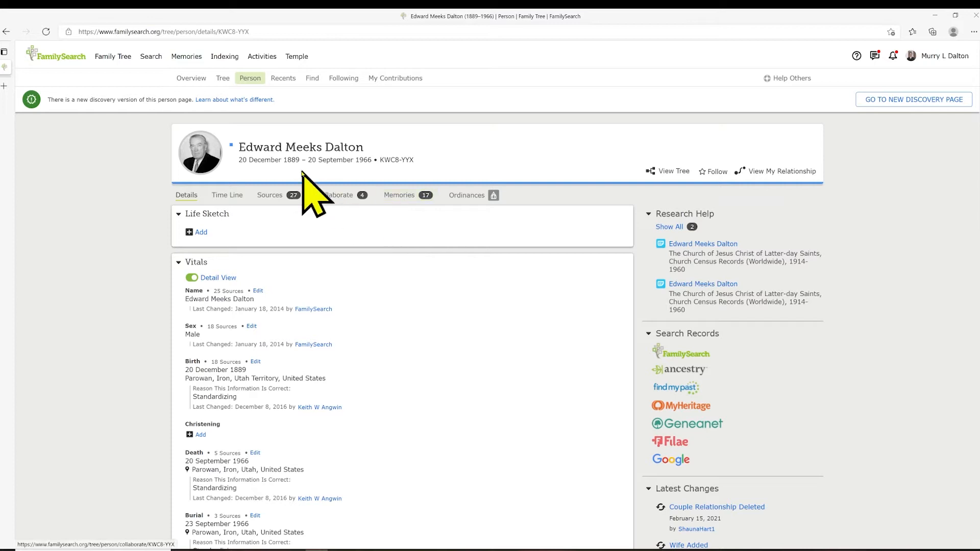
pyautogui.click(408, 197)
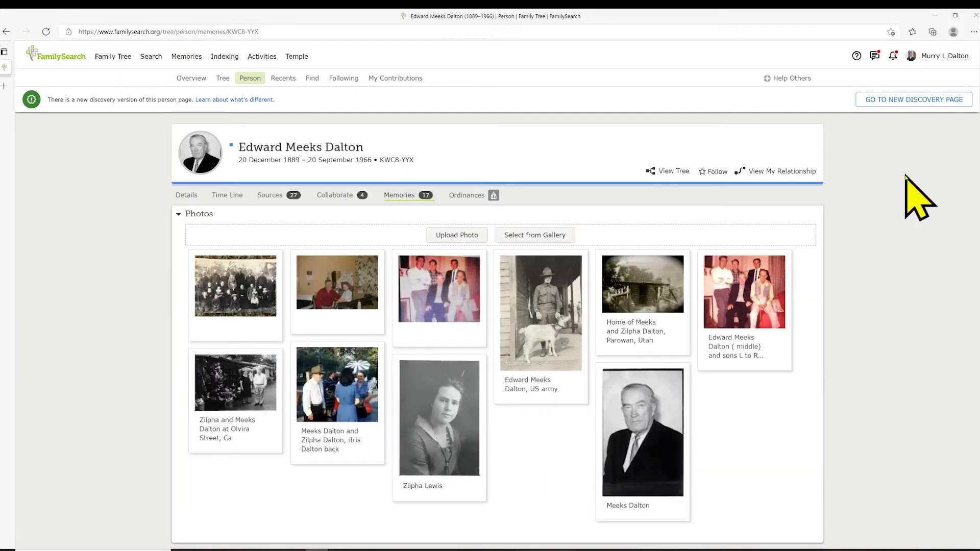
# Start creating a new story in the Stories section of the ancestor's memories.
pyautogui.scroll(-1, 871, 297)
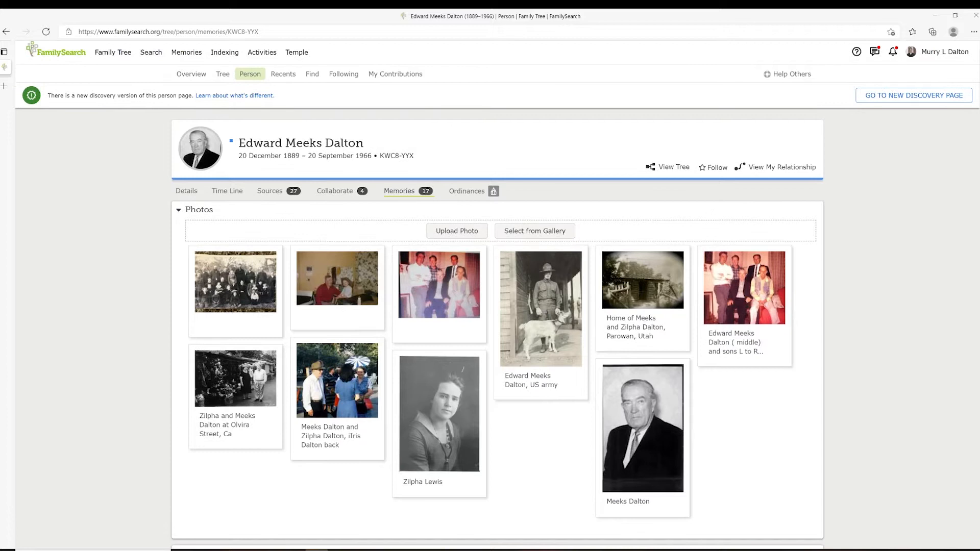
pyautogui.scroll(-10, 954, 347)
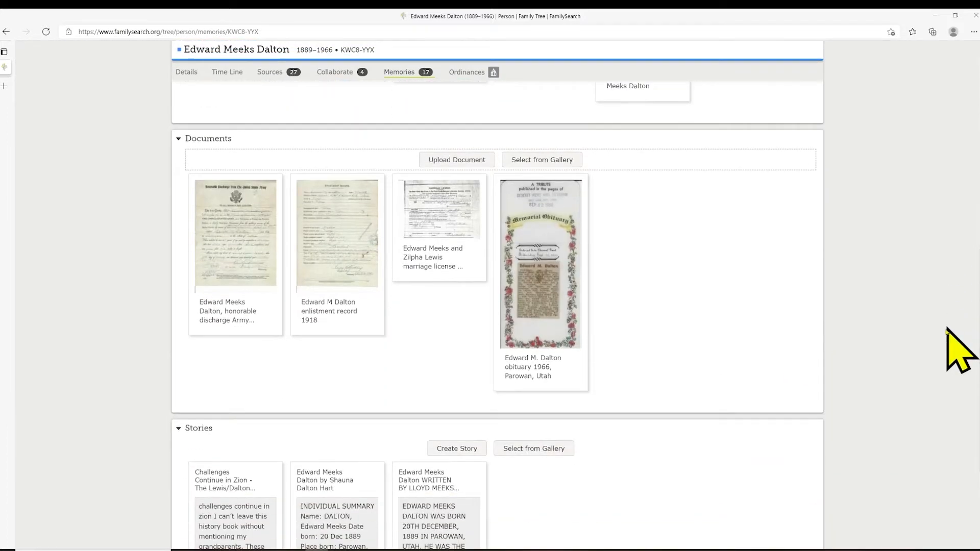
pyautogui.scroll(-1, 938, 387)
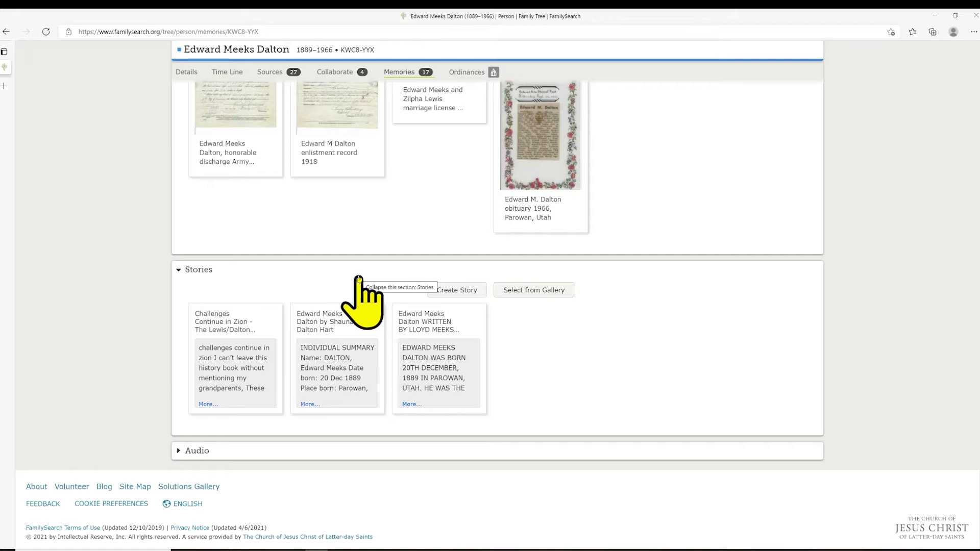
pyautogui.click(464, 294)
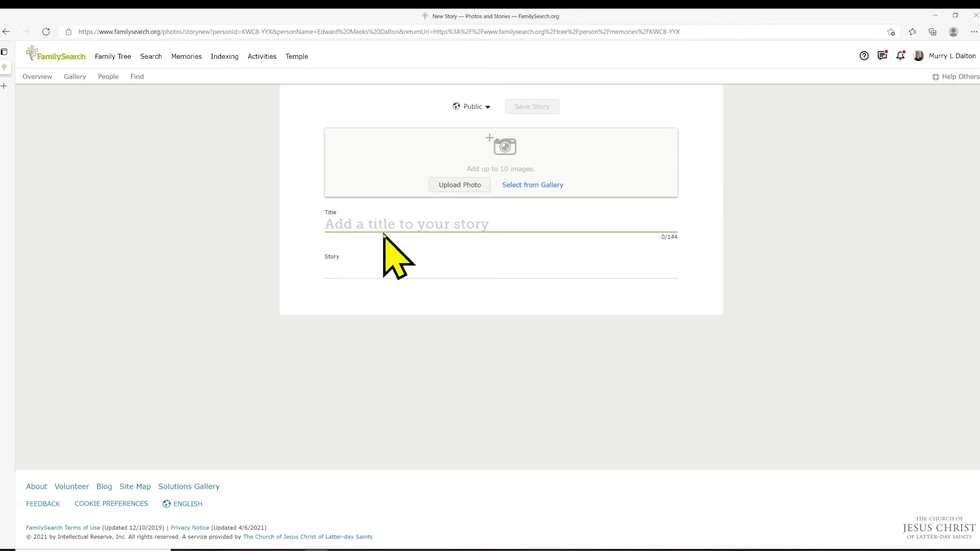
# Draft a story titled "Life Story Of" plus the ancestor's full name, fill its body with placeholder letters, and check the visibility setting.
pyautogui.write('L')
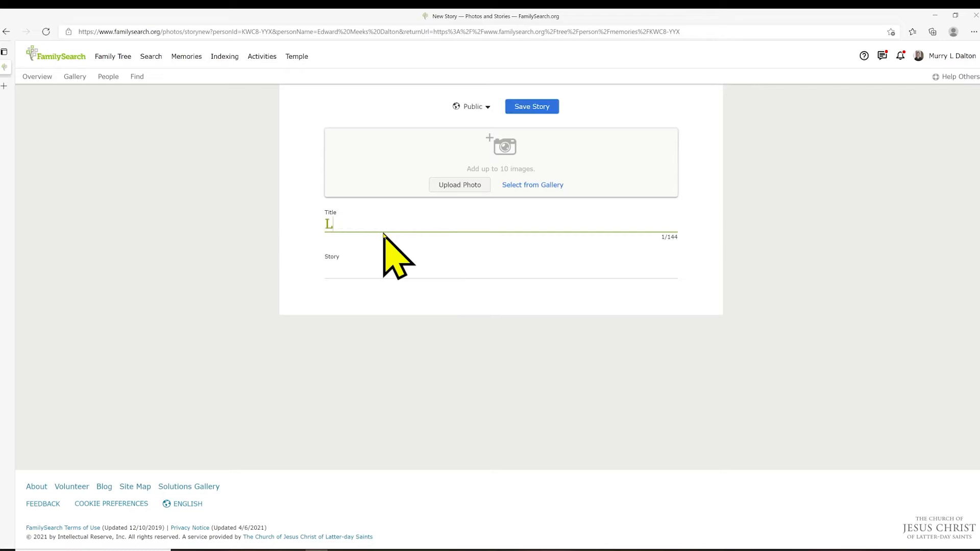
pyautogui.write('ife Story Of')
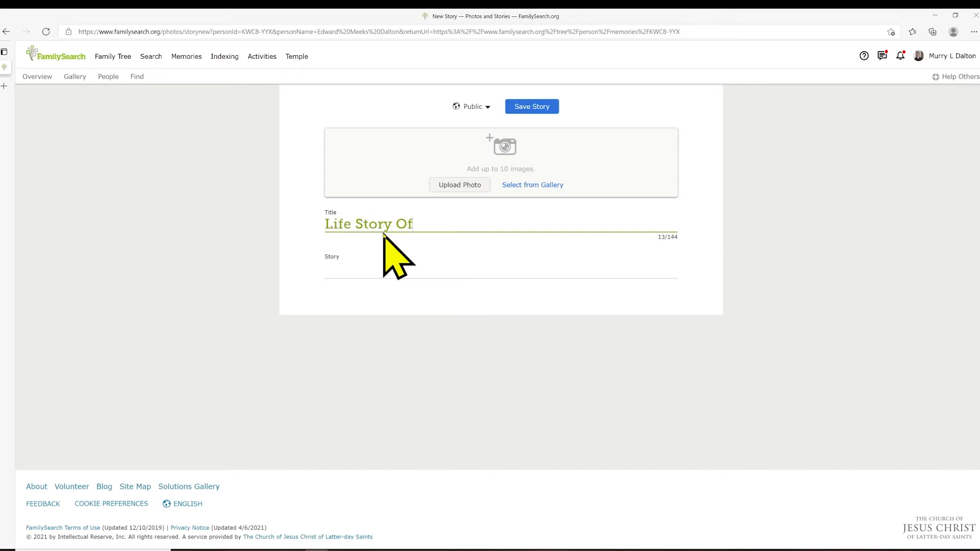
pyautogui.write(' Edward Meeks Dalton')
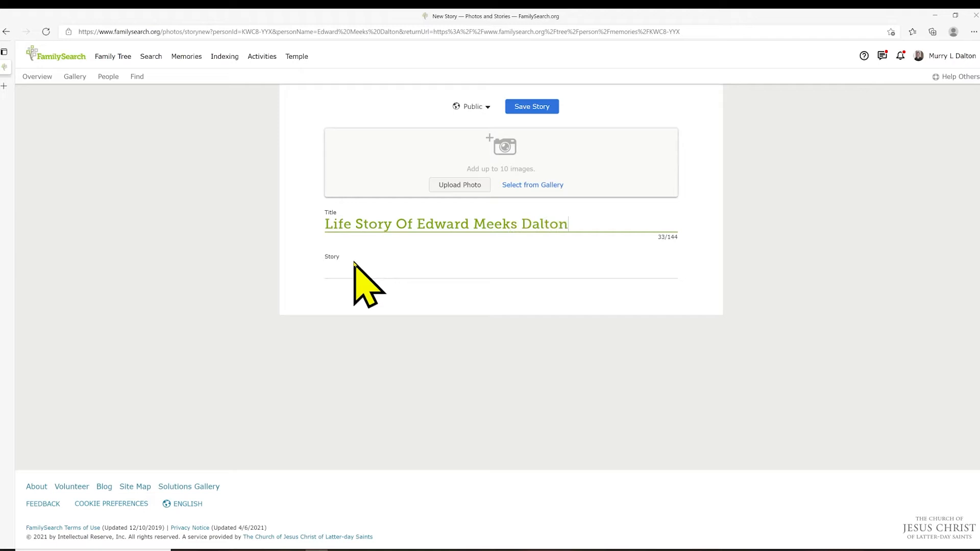
pyautogui.click(348, 261)
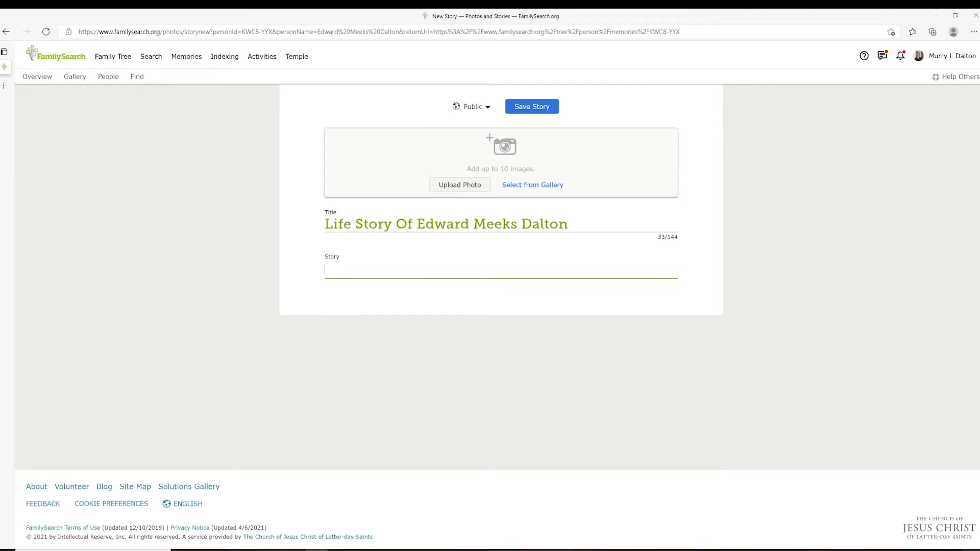
pyautogui.write('ssssssssssssssssssssssssssssssssssssssssssssssssssssssssss')
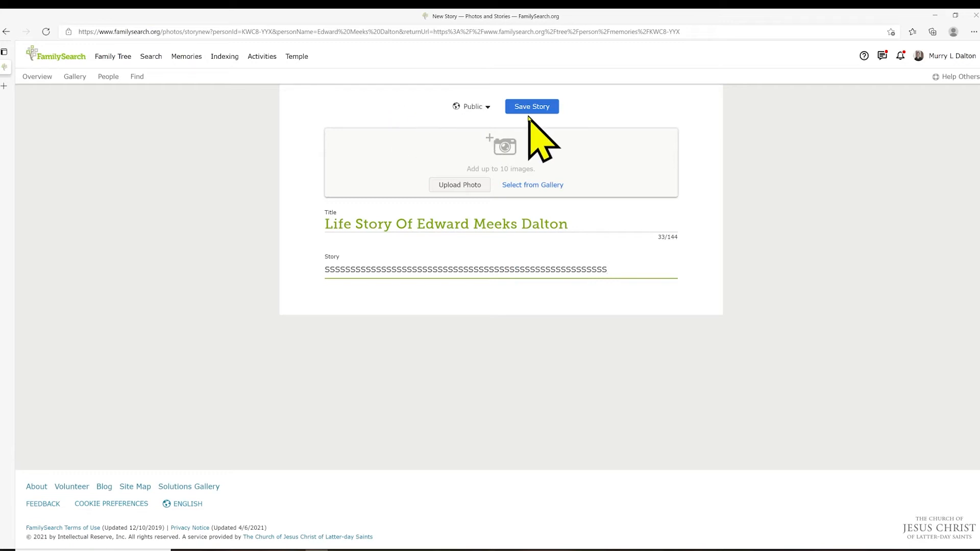
pyautogui.click(490, 109)
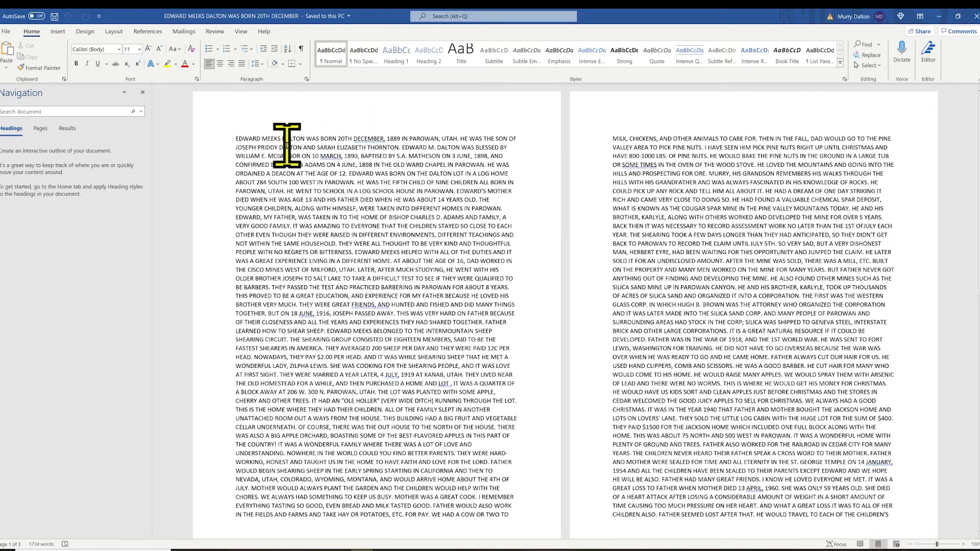
# Switch to Word and copy the entire text of the ancestor's life story document.
pyautogui.moveTo(230, 136); pyautogui.dragTo(765, 264)
pyautogui.rightClick(536, 248)
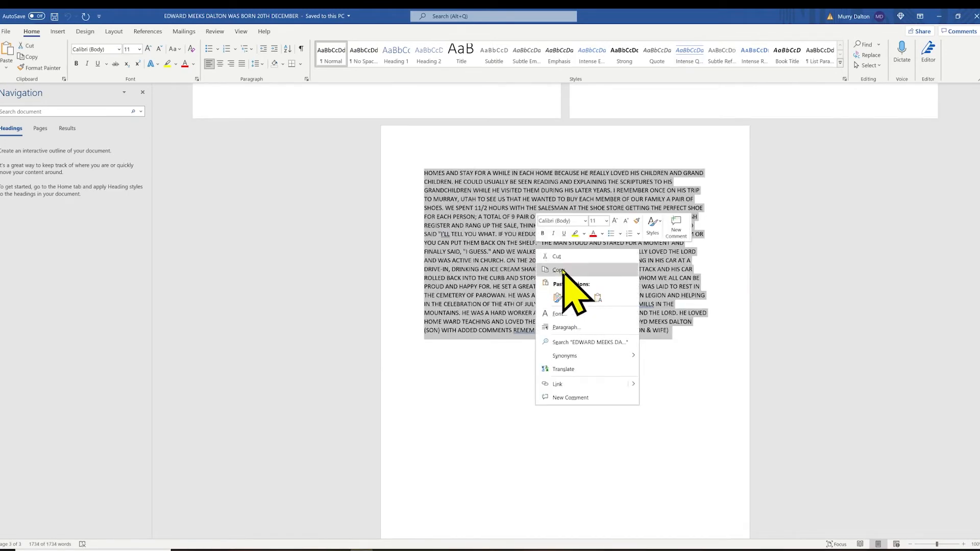
pyautogui.click(564, 271)
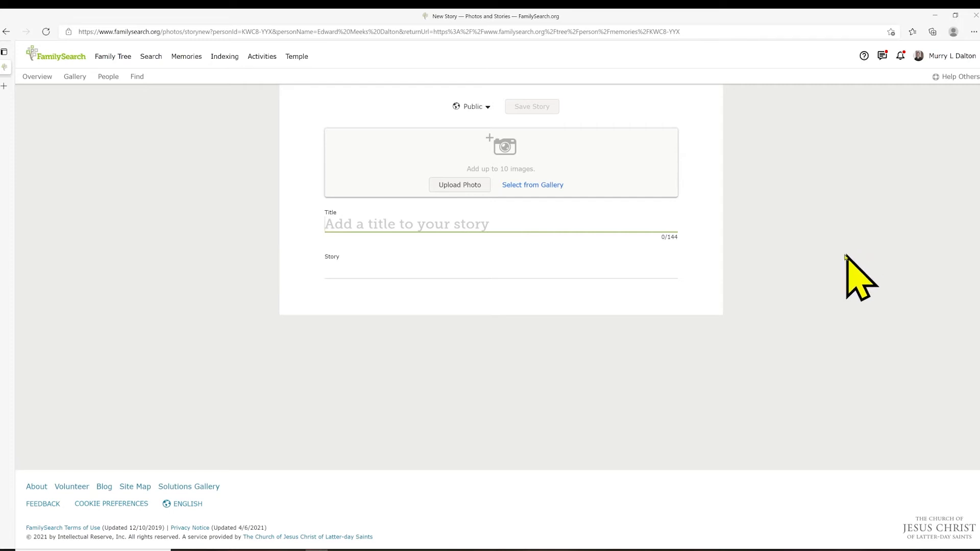
# Switch back to the FamilySearch new story form and paste the copied life story into the story body.
pyautogui.click(359, 263)
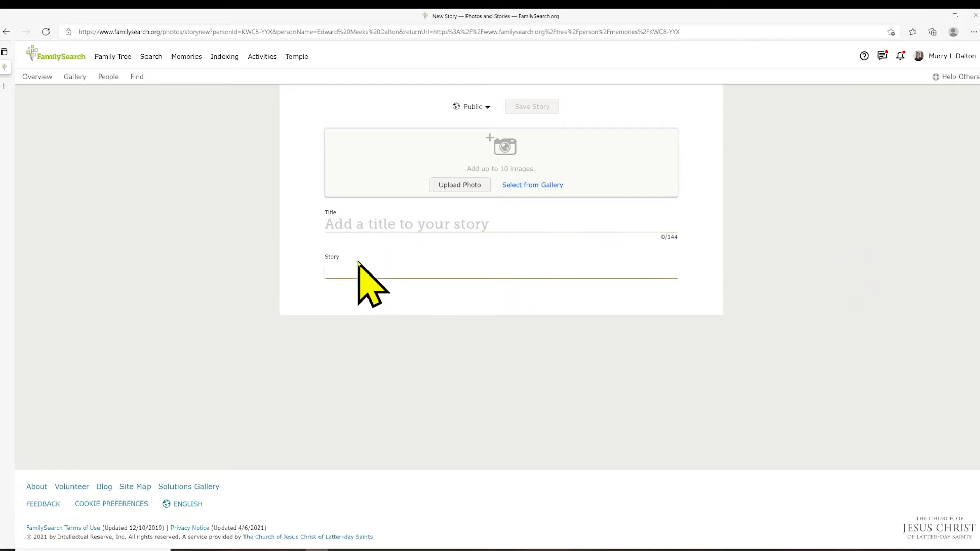
pyautogui.rightClick(358, 266)
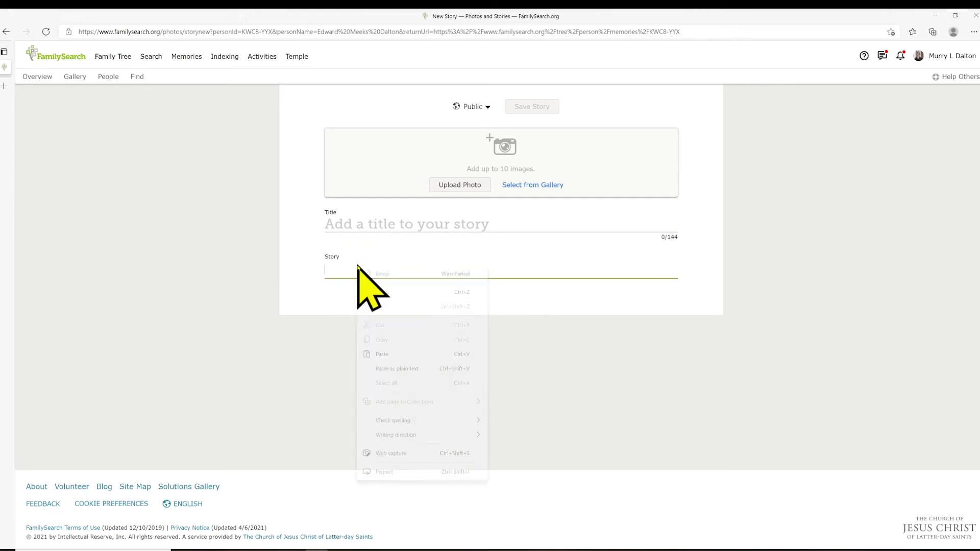
pyautogui.click(382, 354)
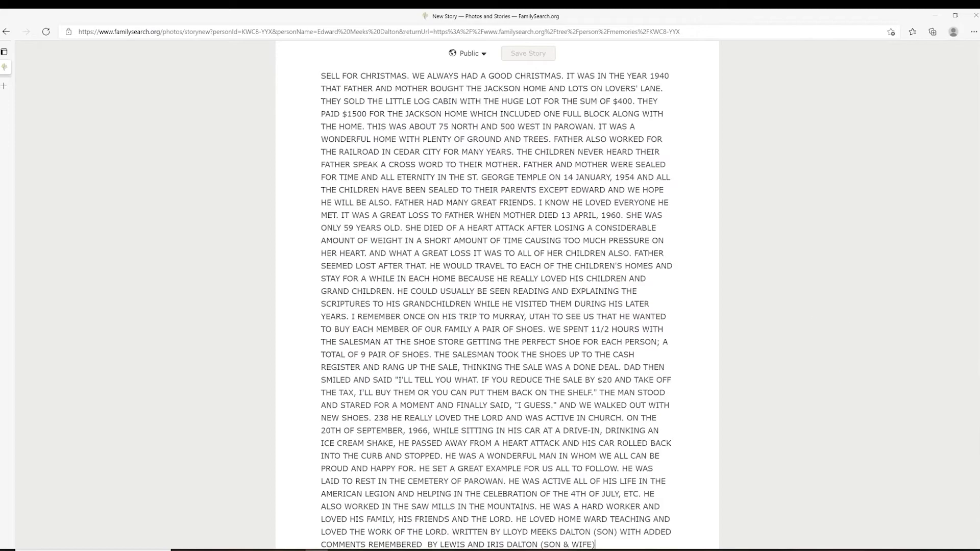
# Title the story "Life Story Of" with the ancestor's full name, then "Written By" with the author's name and "his Son".
pyautogui.moveTo(979, 452); pyautogui.dragTo(979, 93)
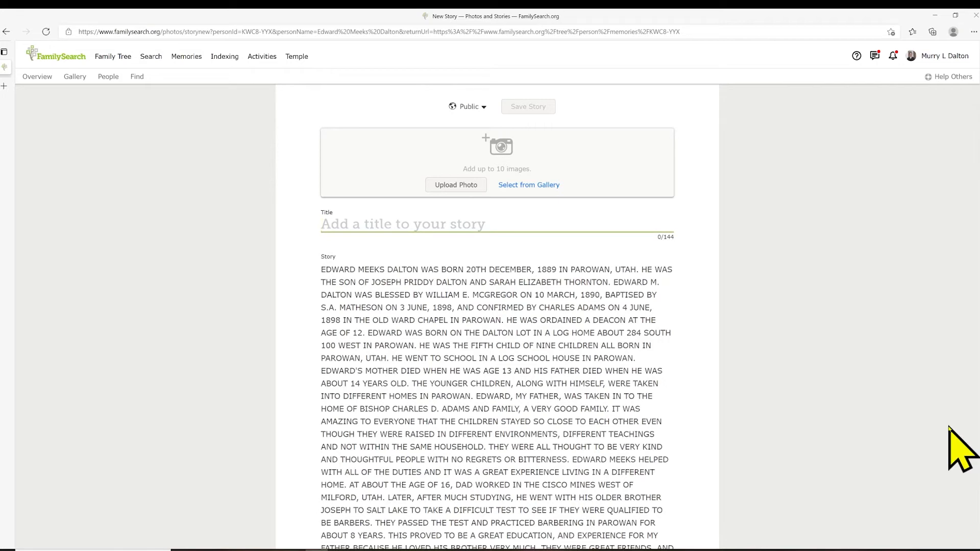
pyautogui.write('L')
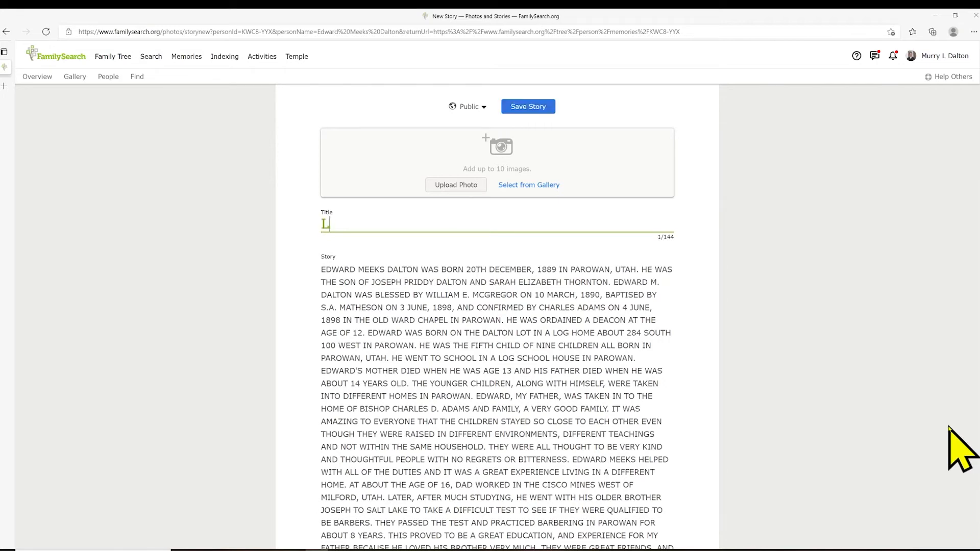
pyautogui.write('ife Story Of ')
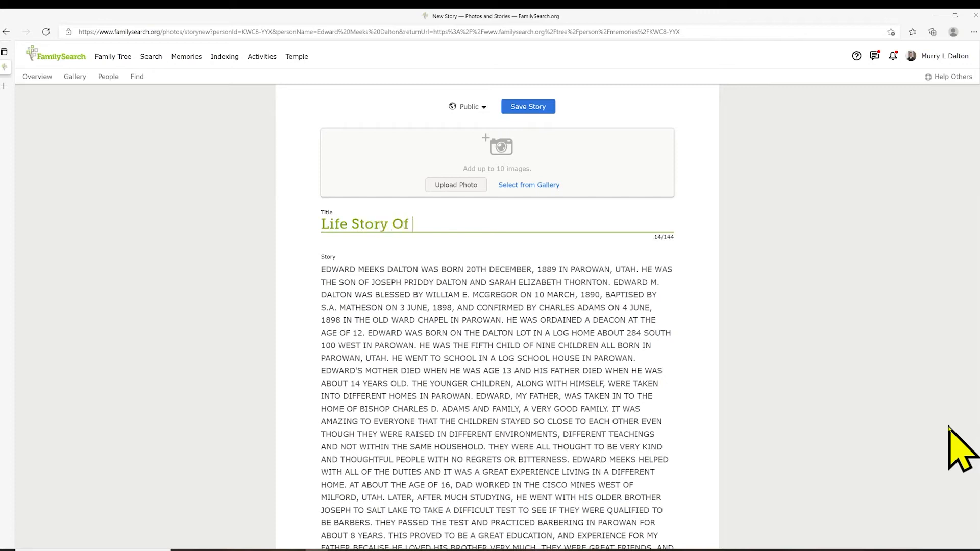
pyautogui.write('Edward Meeks ')
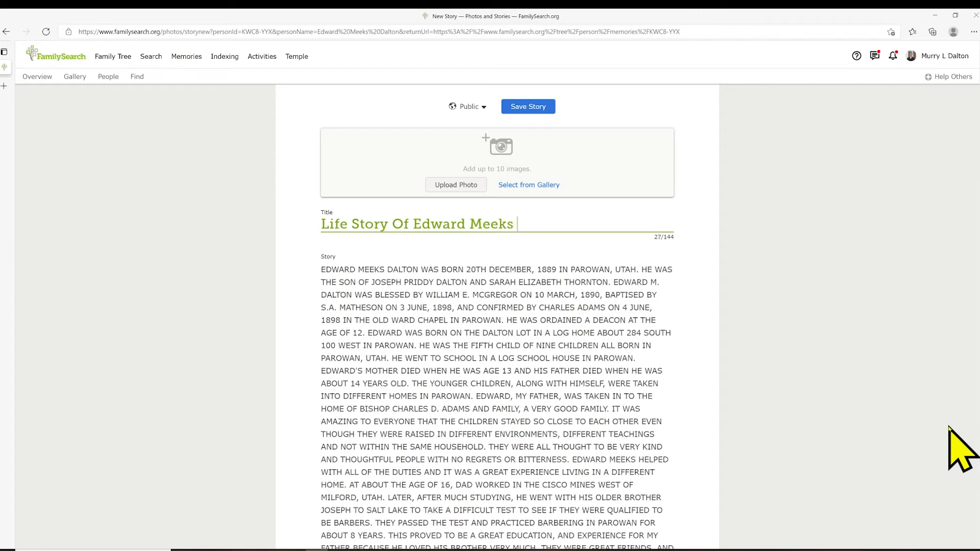
pyautogui.write('Dalton Wri')
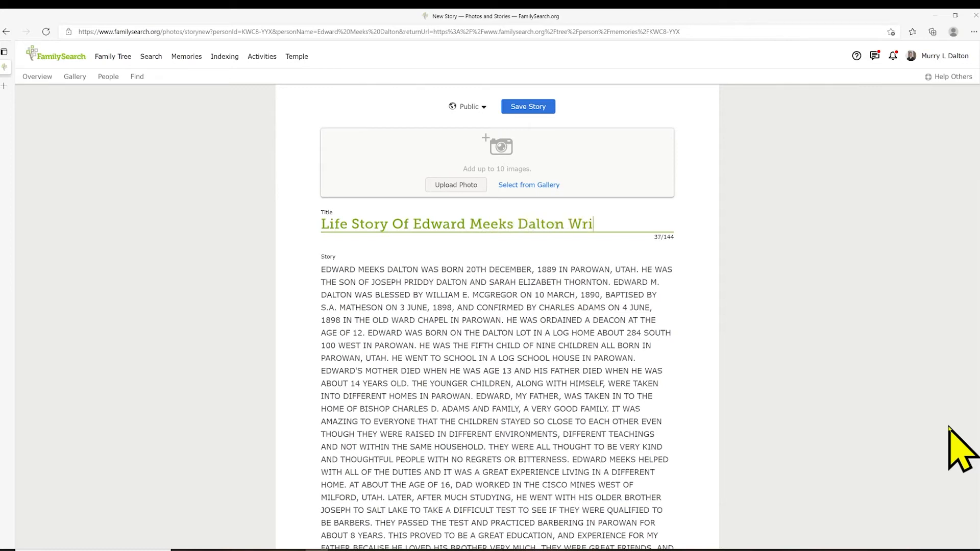
pyautogui.write('ttne')
pyautogui.press('BackSpace')
pyautogui.press('BackSpace')
pyautogui.write('en By LLoyd ')
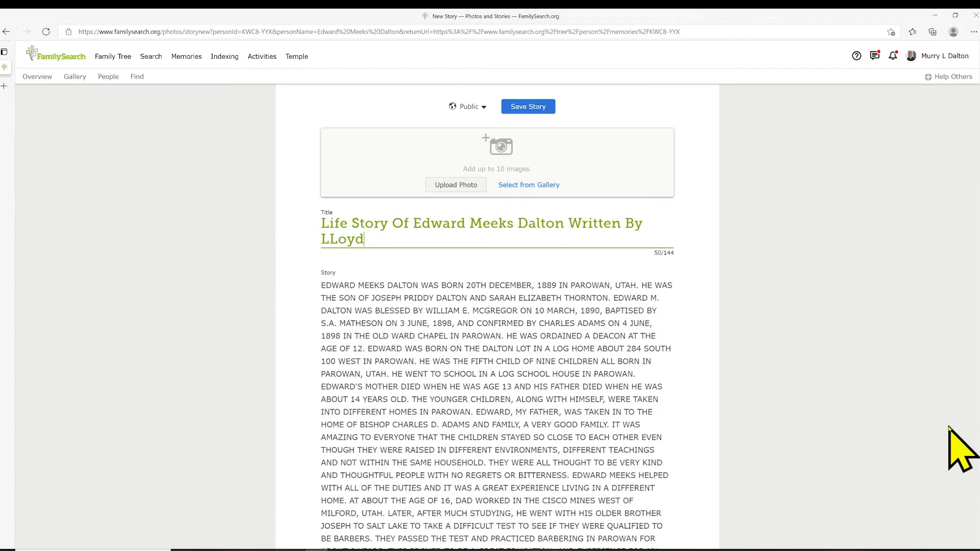
pyautogui.write('Dalton his ')
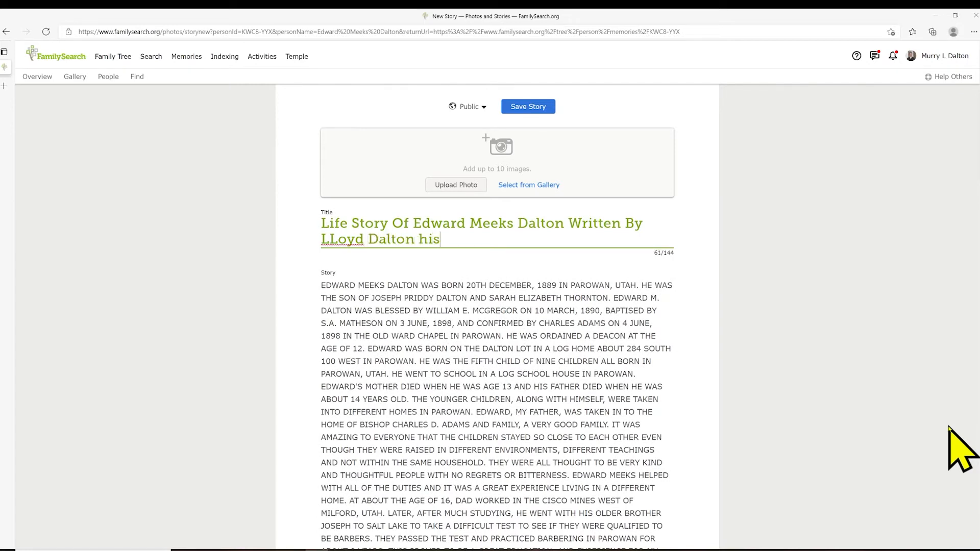
pyautogui.write('Son')
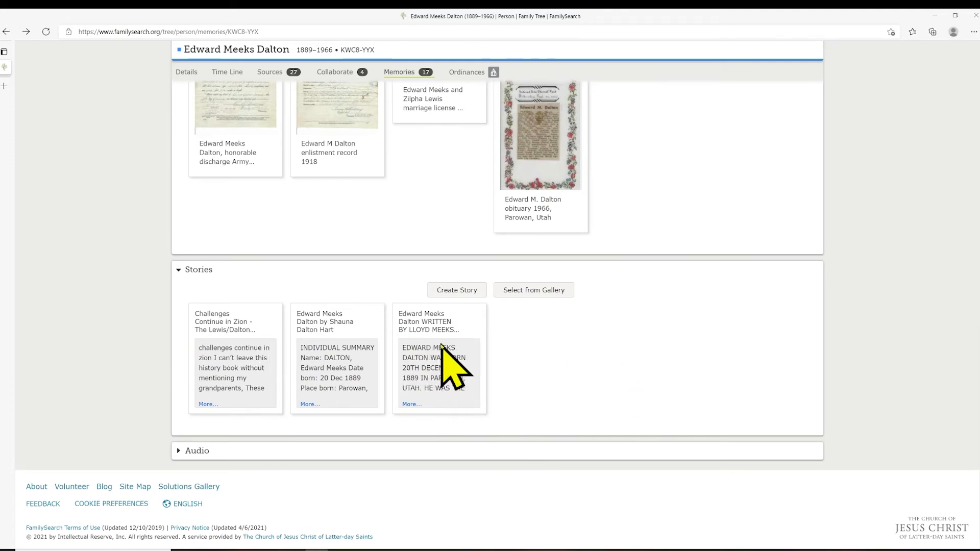
# Open the existing story about the ancestor written by his son in 1996 and look through its text.
pyautogui.click(442, 347)
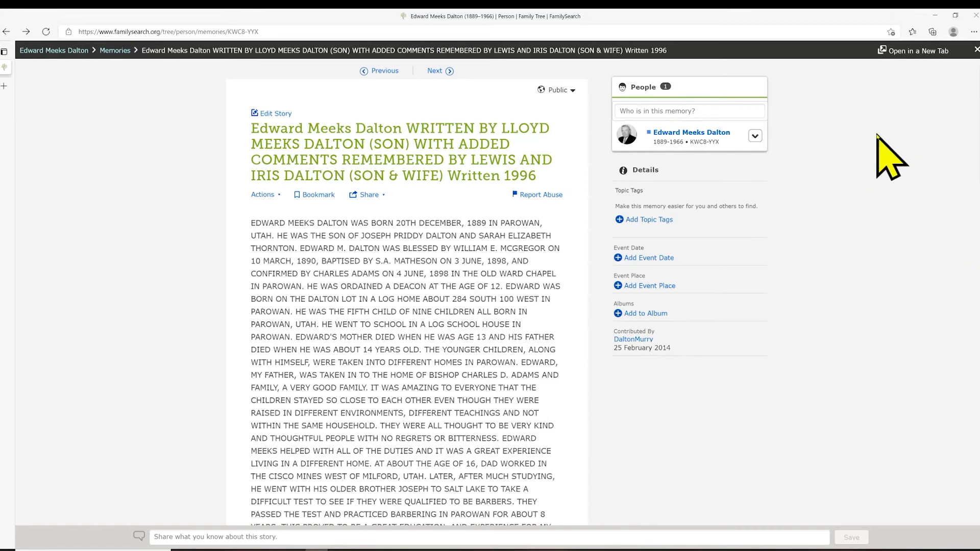
pyautogui.scroll(-2, 498, 292)
pyautogui.moveTo(979, 138); pyautogui.dragTo(956, 143)
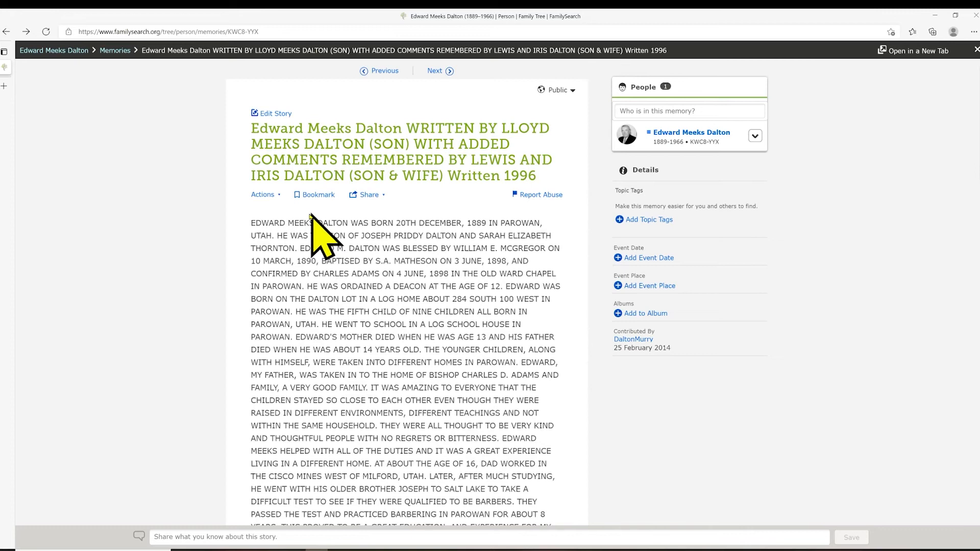
# Examine the actions and the sharing options available for the opened story.
pyautogui.click(280, 197)
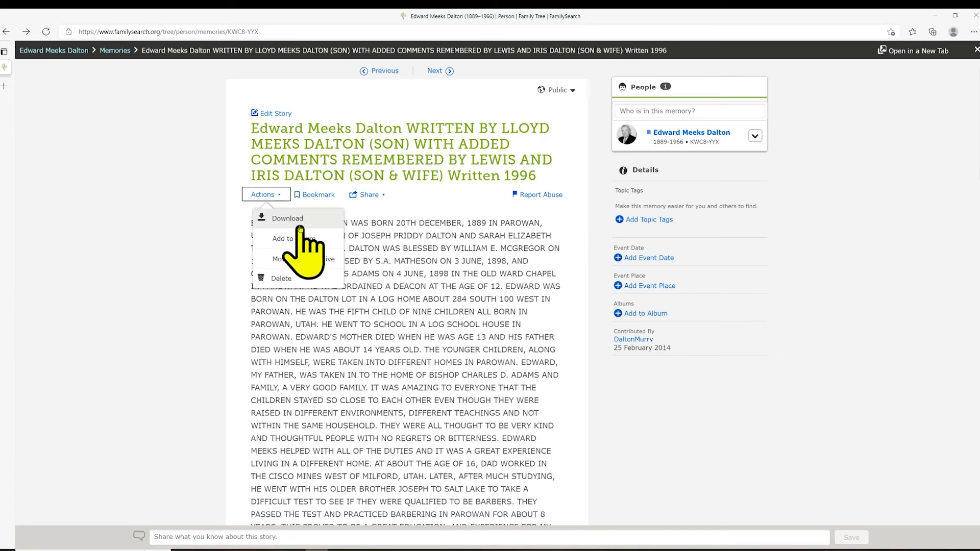
pyautogui.click(175, 214)
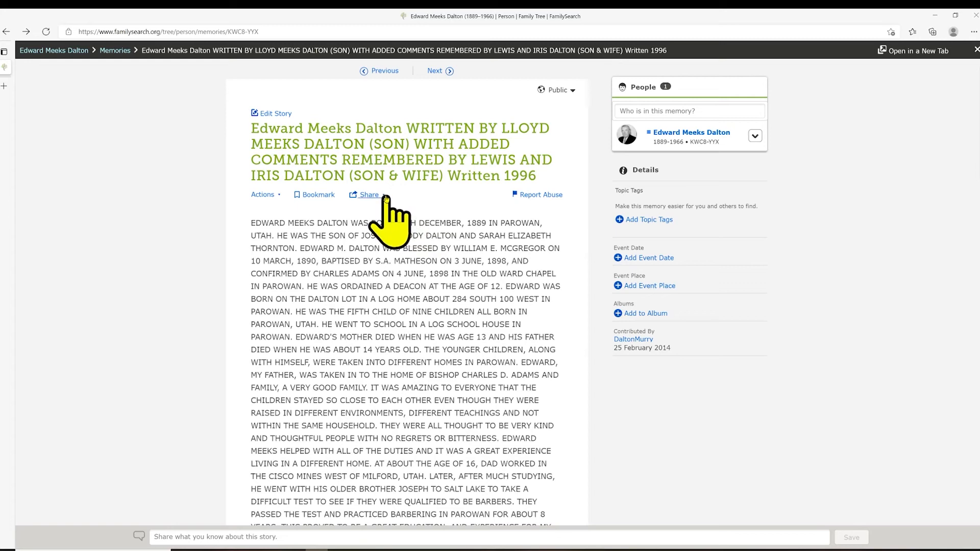
pyautogui.click(380, 195)
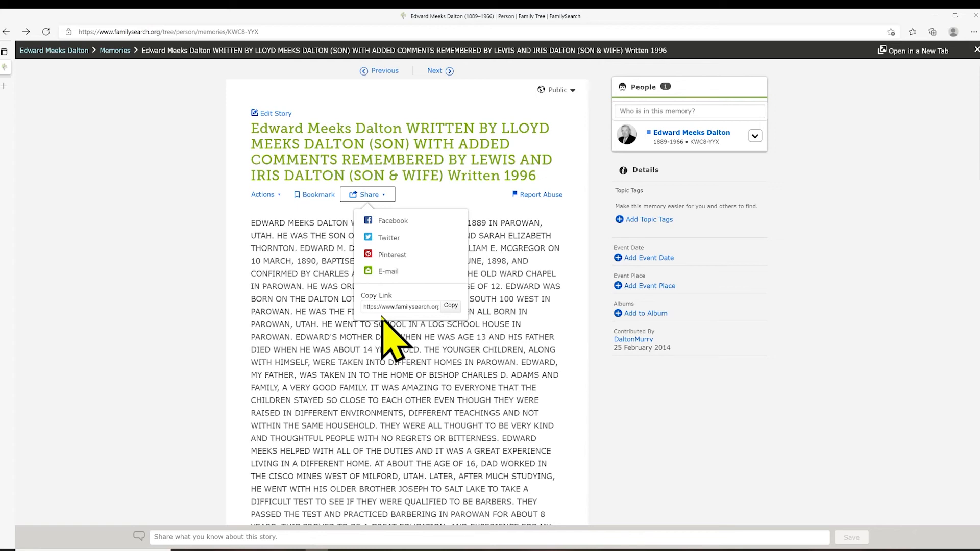
pyautogui.click(123, 186)
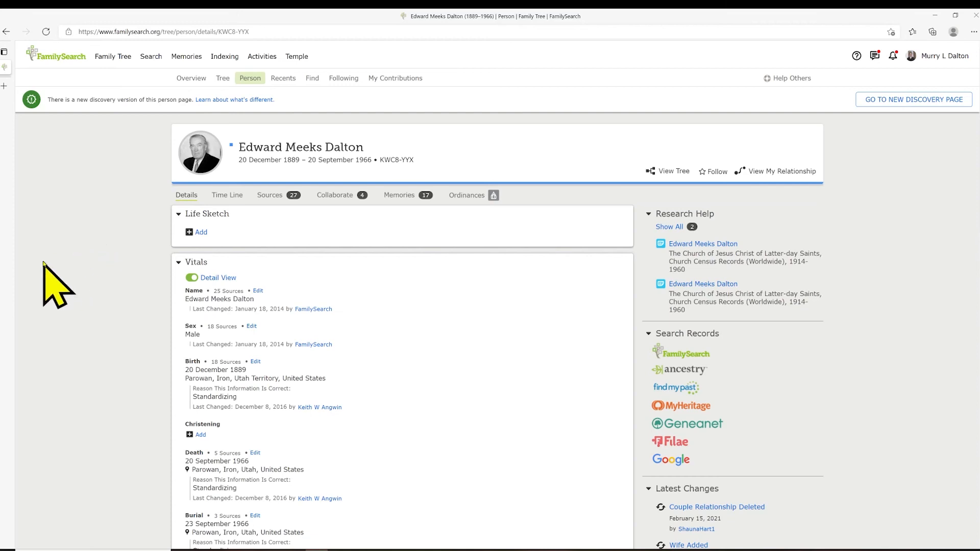
# Show the ancestor's memories again from his details page and browse the photos and documents.
pyautogui.click(403, 197)
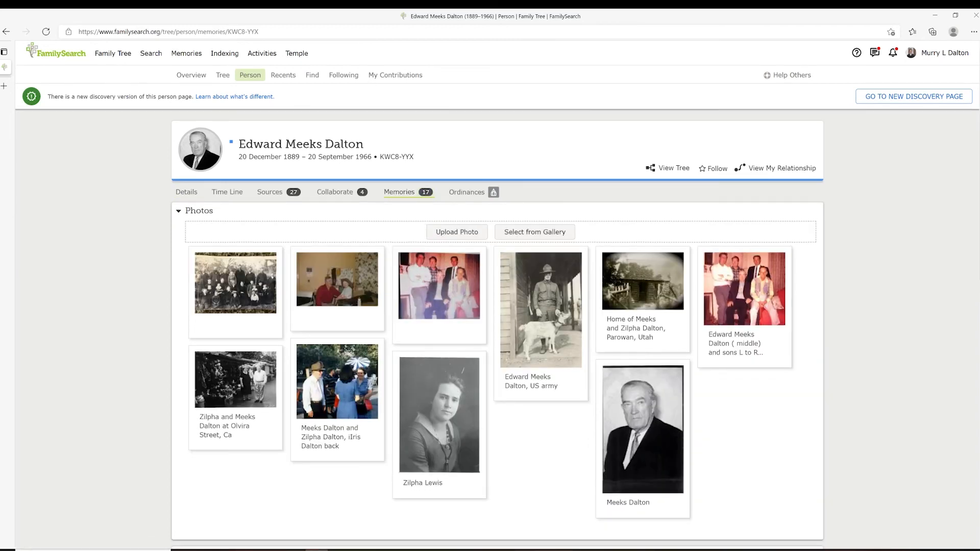
pyautogui.scroll(-10, 498, 307)
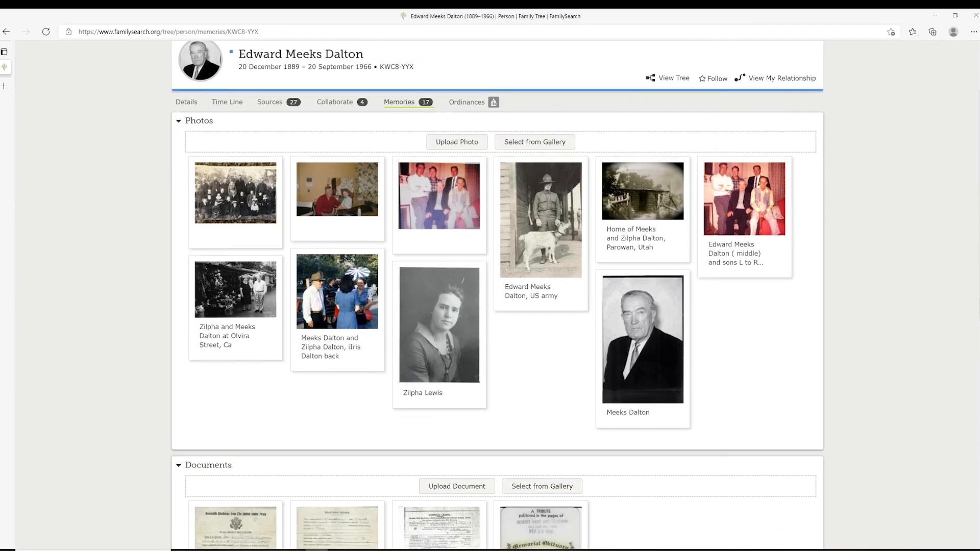